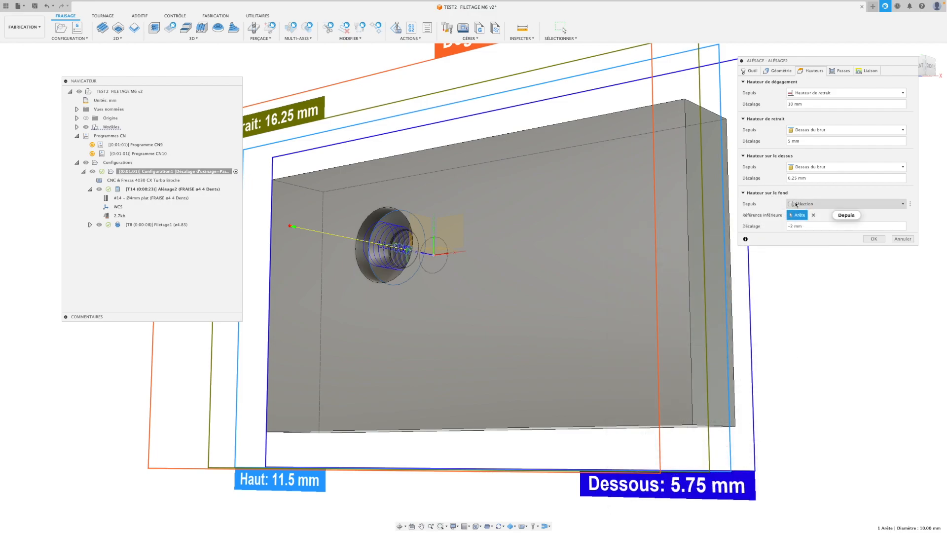
- Reference the bore operation's bottom height to Fond du brut with an offset of 1 mm
left_click(797, 204)
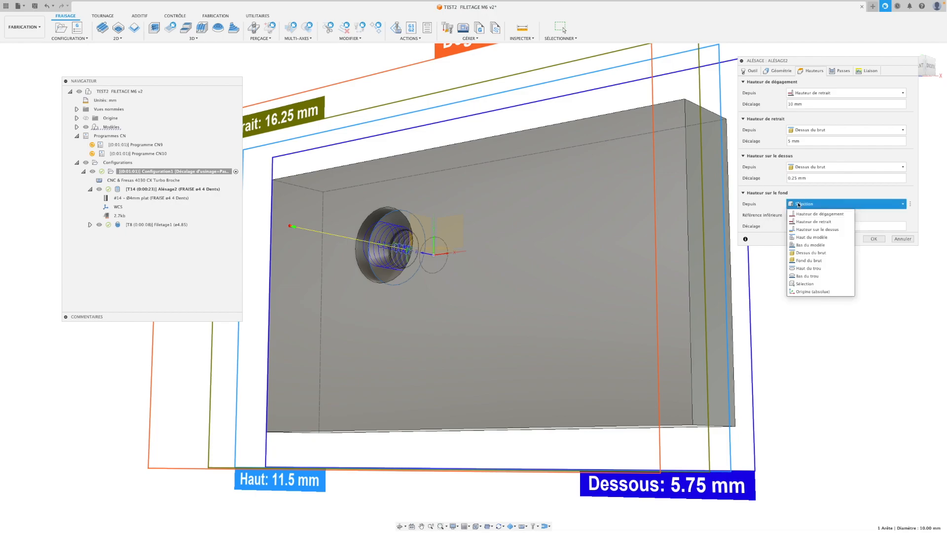
left_click(812, 261)
left_click_drag(773, 216, 765, 216)
type("0")
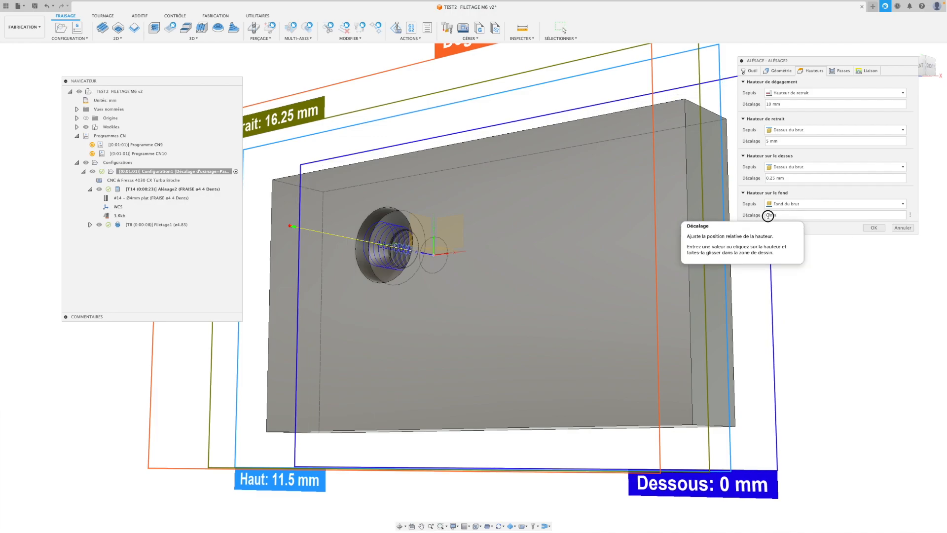
key("BackSpace")
- Reference the bottom height to Bas du trou with an offset of -1 mm
left_click(790, 204)
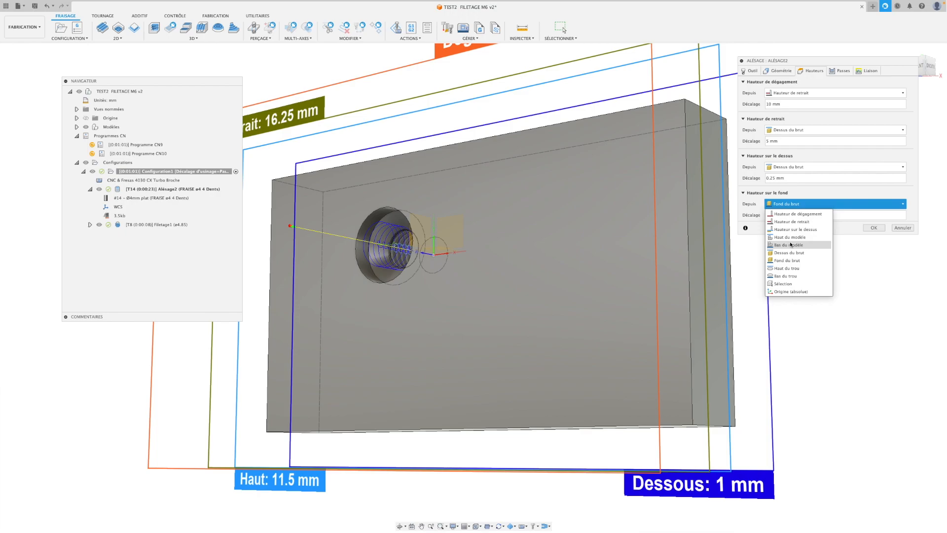
left_click(793, 276)
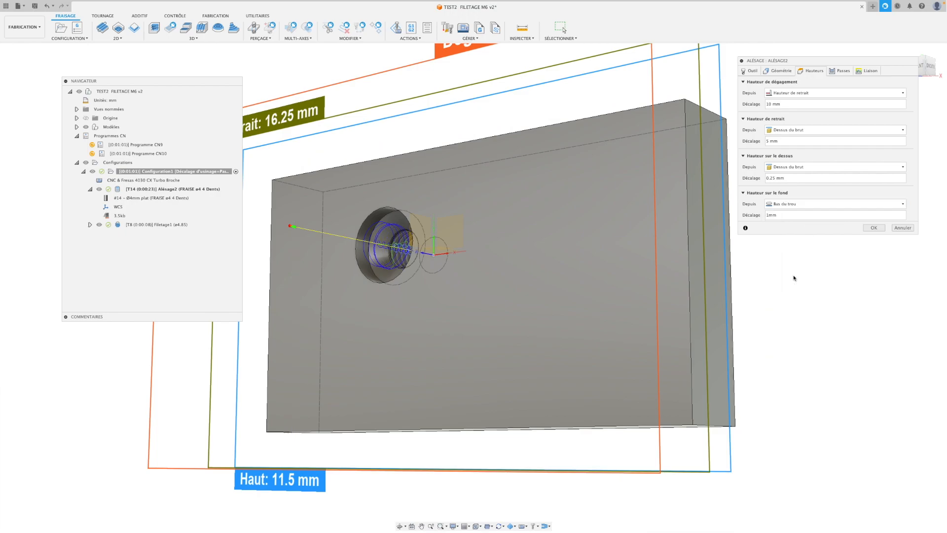
left_click(766, 216)
type("-")
- Reference the bore operation's top height to Haut du trou with an offset of 0.1 mm
left_click_drag(928, 66, 886, 66)
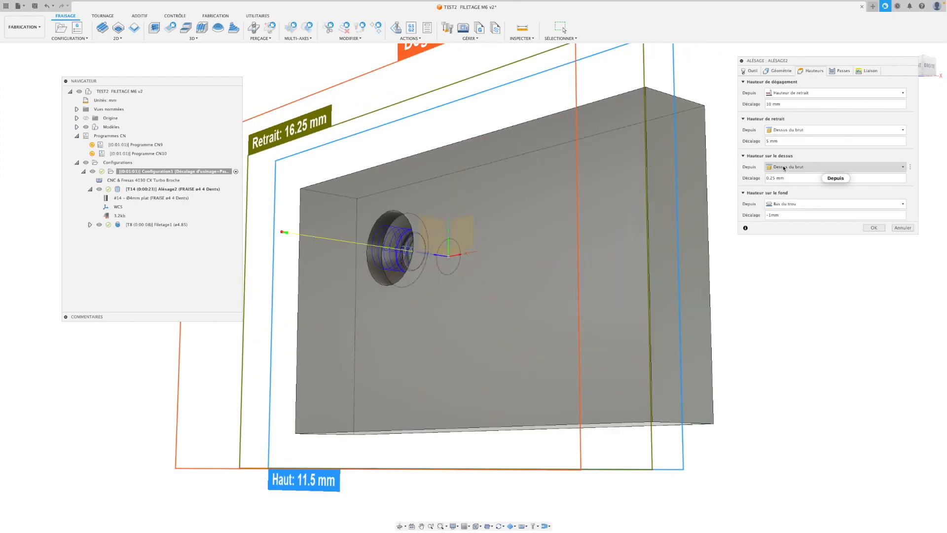
left_click(836, 168)
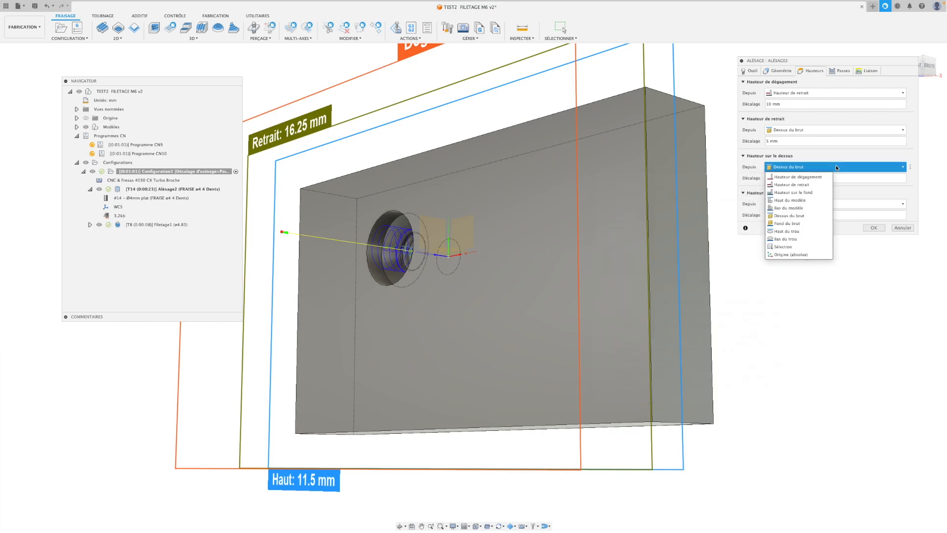
left_click(802, 232)
left_click_drag(776, 179, 772, 181)
type("1")
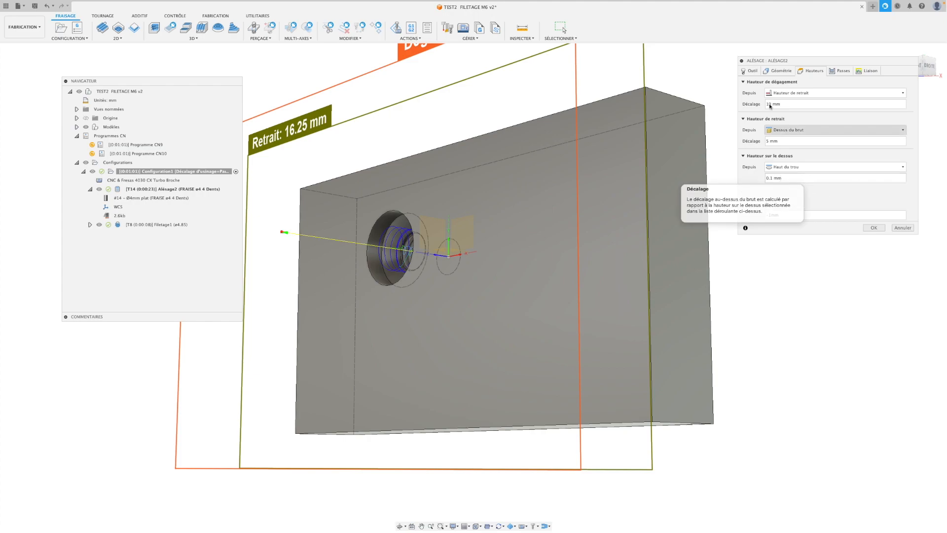
left_click(774, 70)
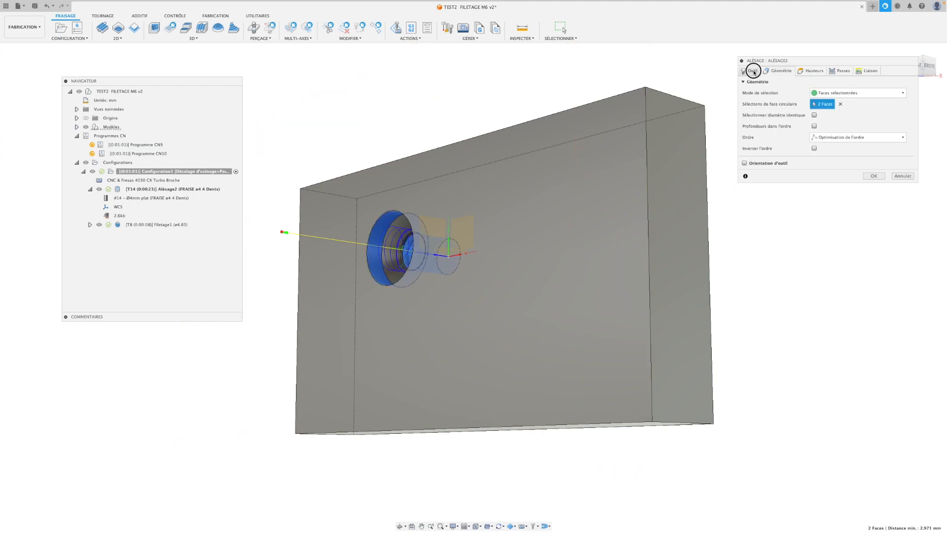
left_click(752, 70)
left_click(779, 70)
left_click(812, 71)
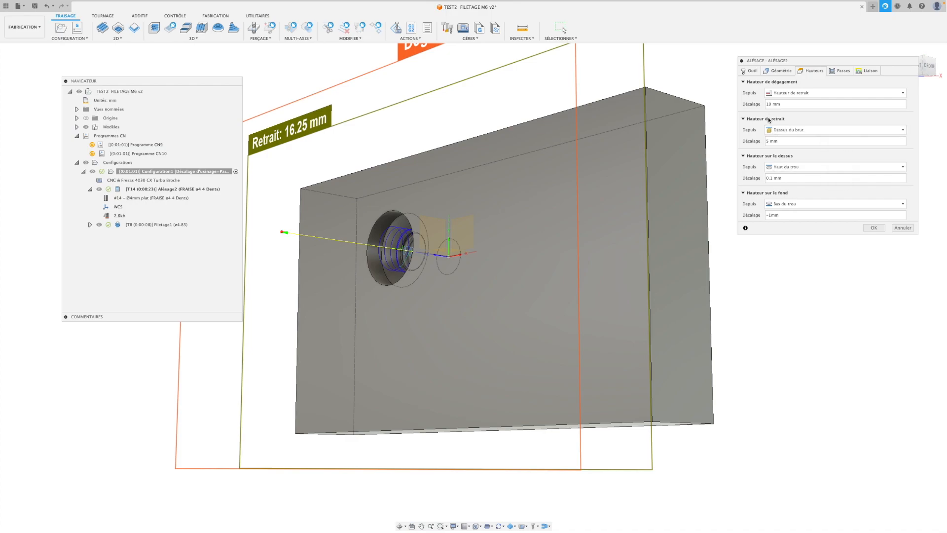
- Reference the retract height to Haut du trou with an offset of 2 mm
mouse_move(778, 130)
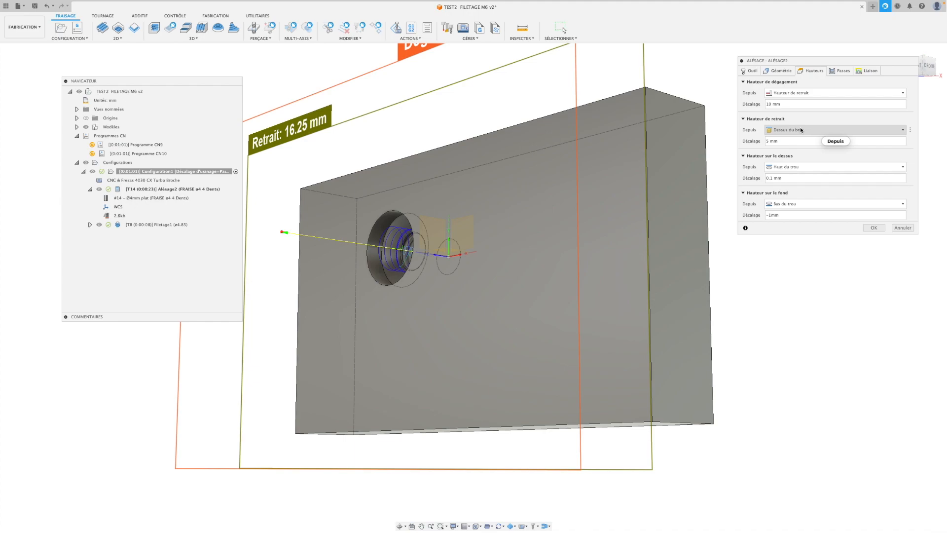
left_click(802, 130)
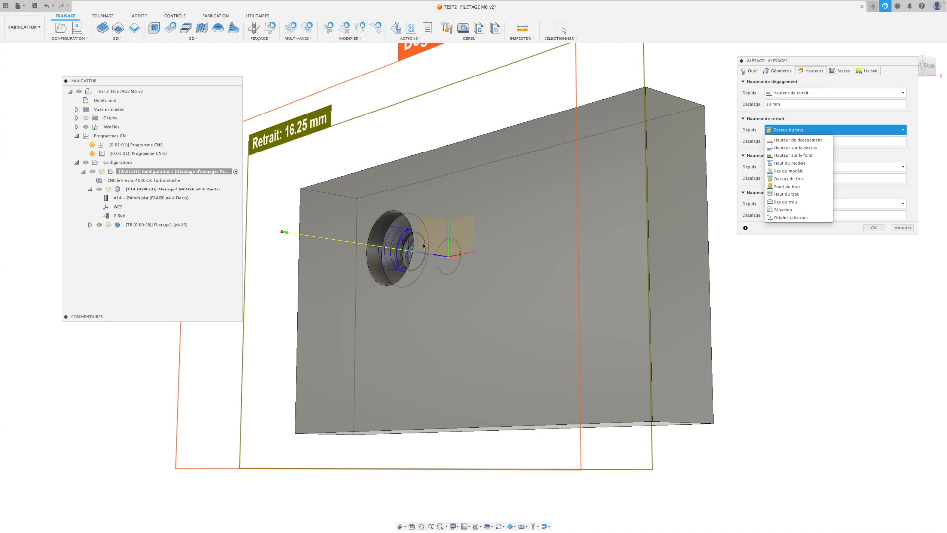
left_click(790, 195)
left_click(767, 142)
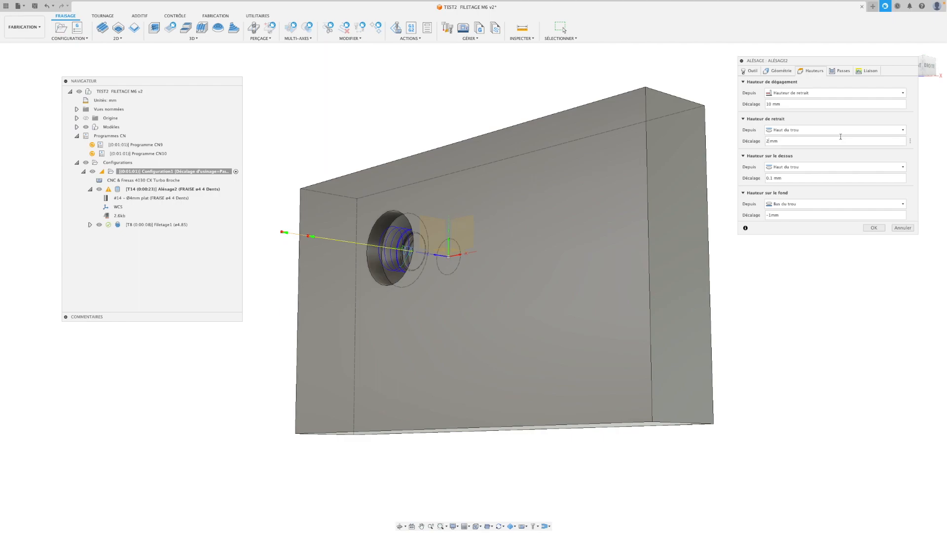
mouse_move(781, 132)
mouse_move(805, 145)
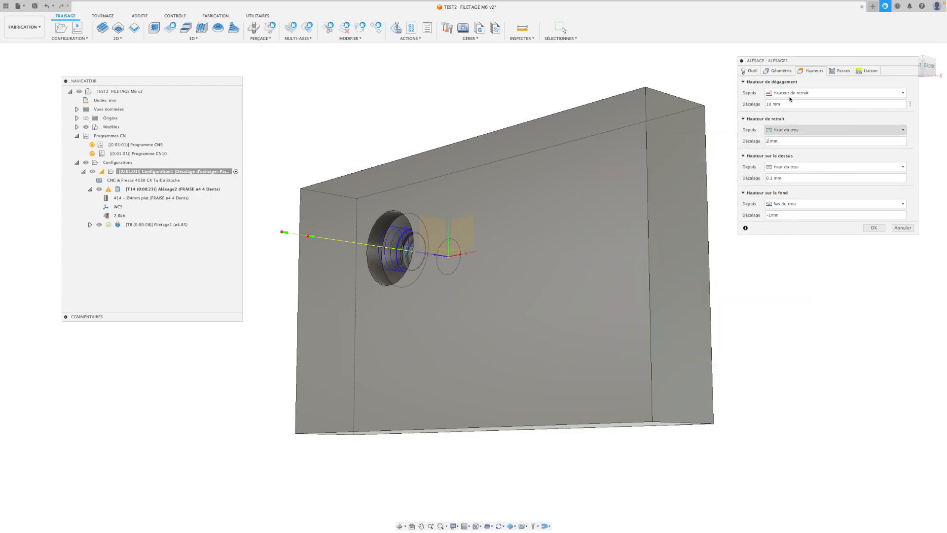
mouse_move(790, 97)
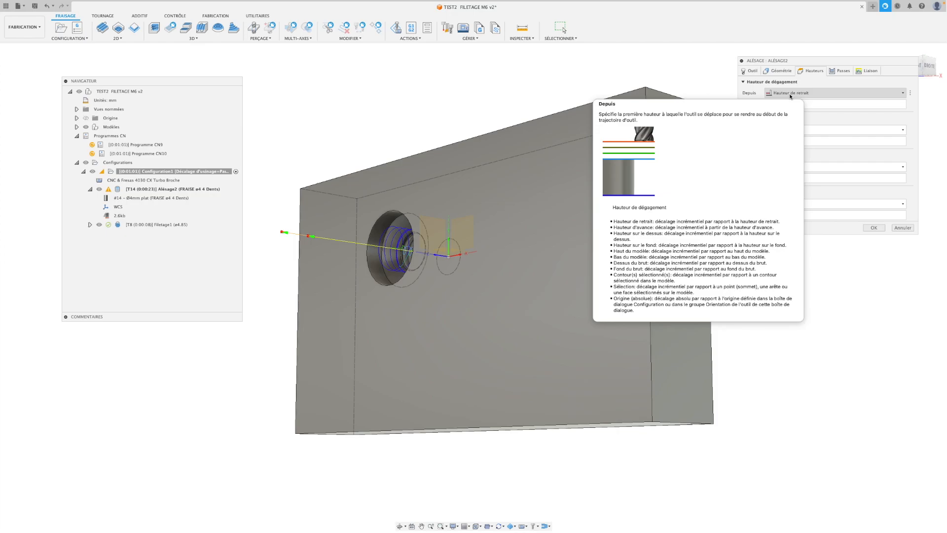
left_click(809, 94)
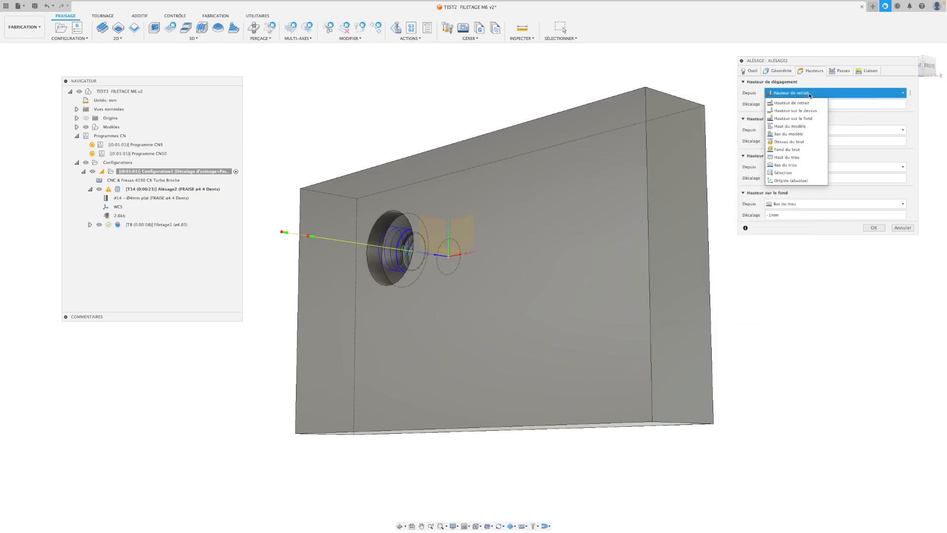
left_click(849, 129)
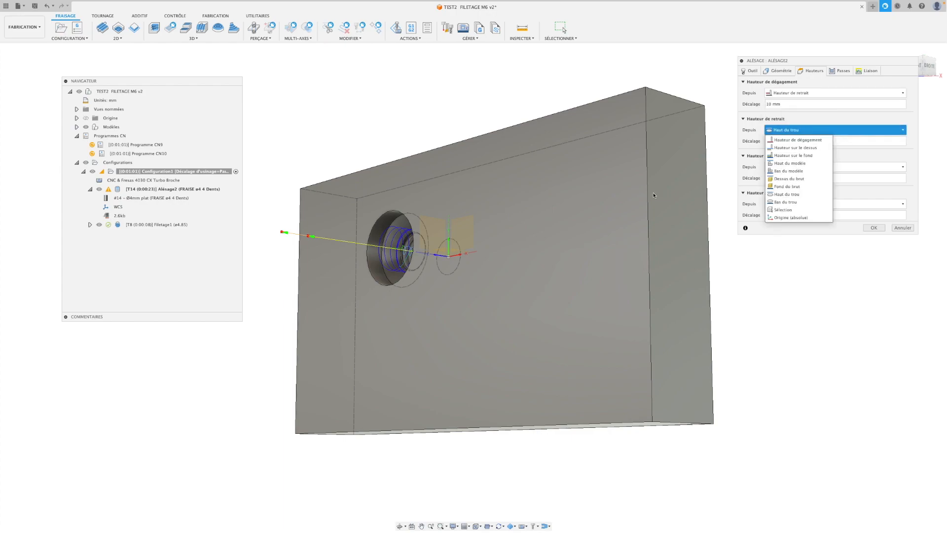
left_click(867, 106)
left_click(806, 93)
left_click(807, 93)
- Set the clearance height offset to 0 mm, measured from Hauteur de retrait
left_click(775, 104)
left_click_drag(774, 104, 763, 103)
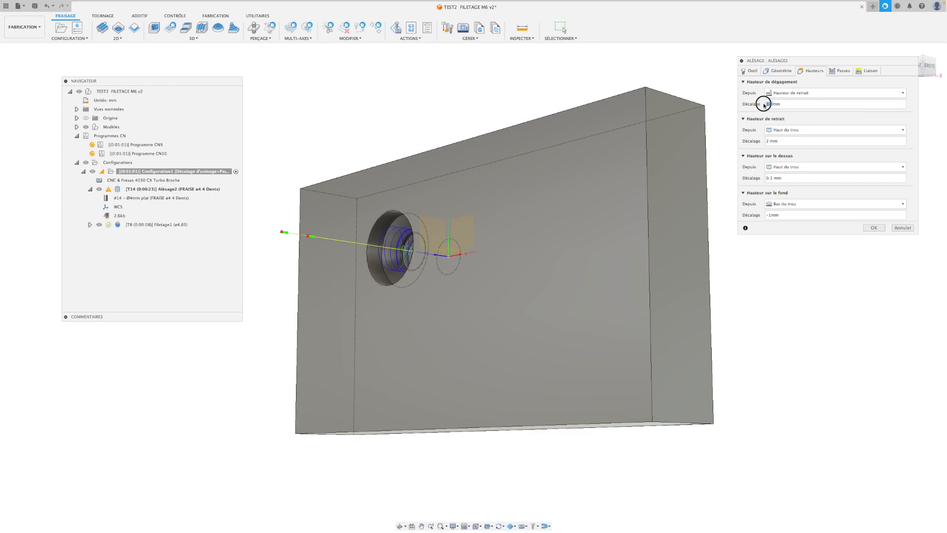
type("0")
key("Tab")
left_click(822, 95)
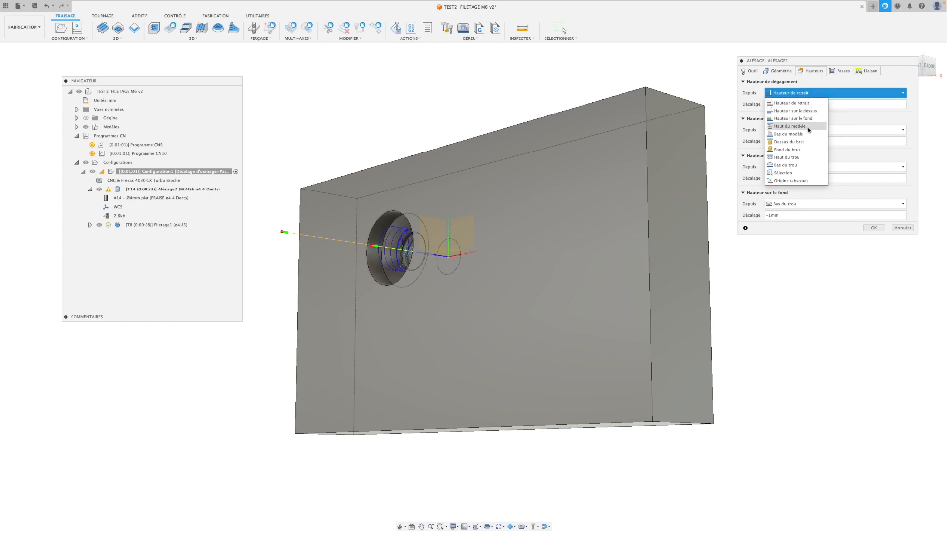
left_click(791, 103)
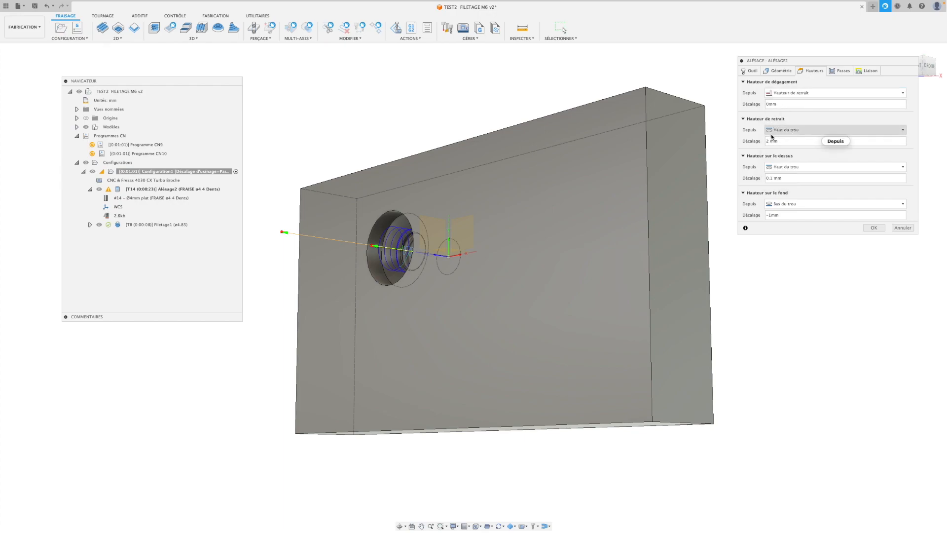
- Set the clearance height offset to 10 mm and inspect the bore toolpath on the block
left_click(770, 104)
type("10mm")
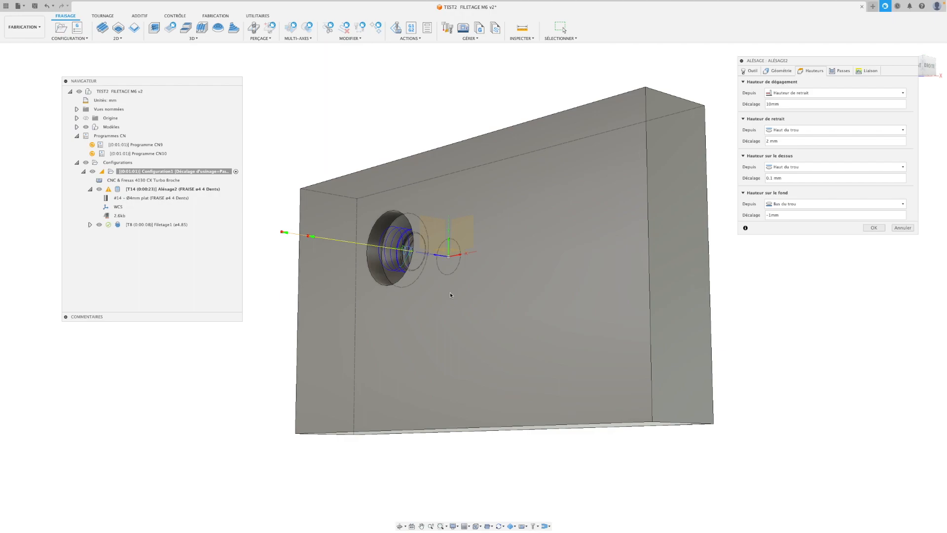
scroll(453, 172, "up", 1)
scroll(481, 240, "down", 1)
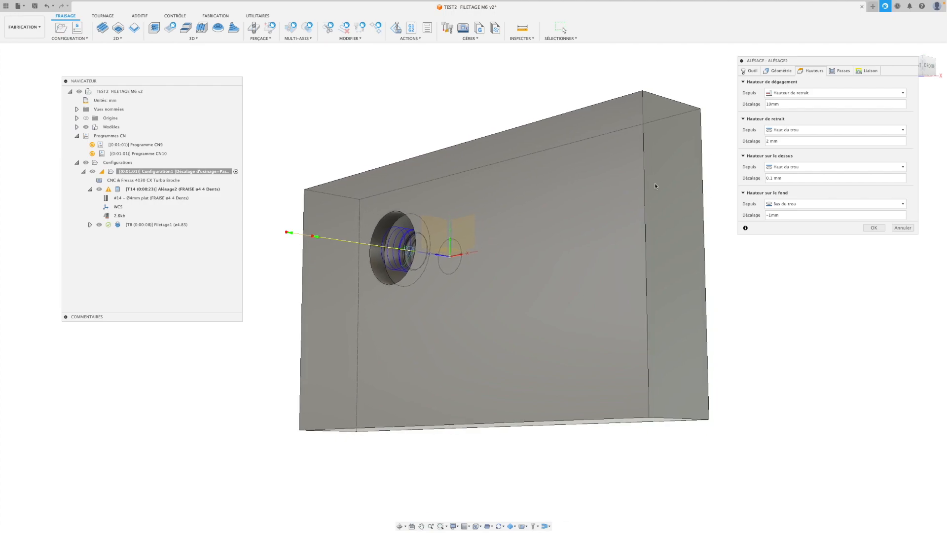
left_click_drag(930, 70, 929, 77)
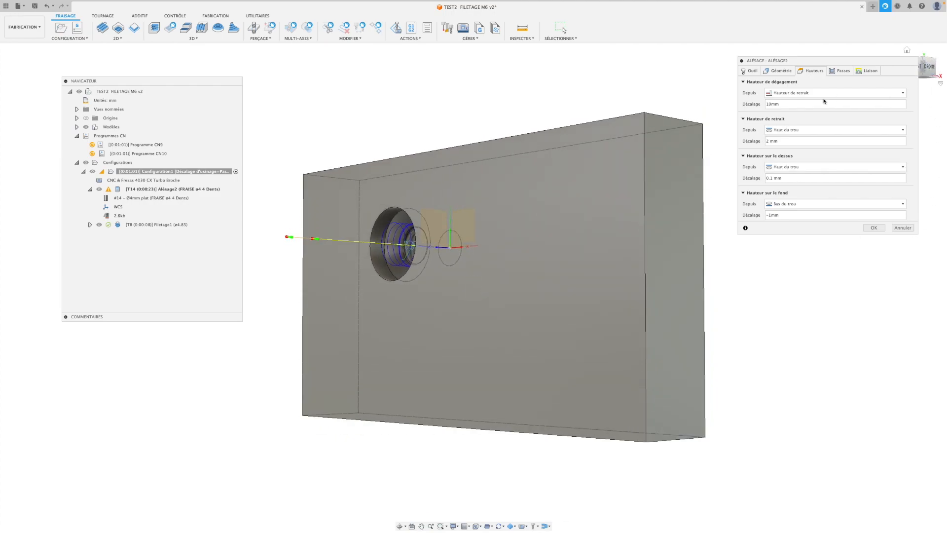
- Set the clearance height offset to -2 mm from Hauteur de retrait and accept the bore operation's settings
left_click(814, 93)
left_click(794, 103)
left_click(851, 104)
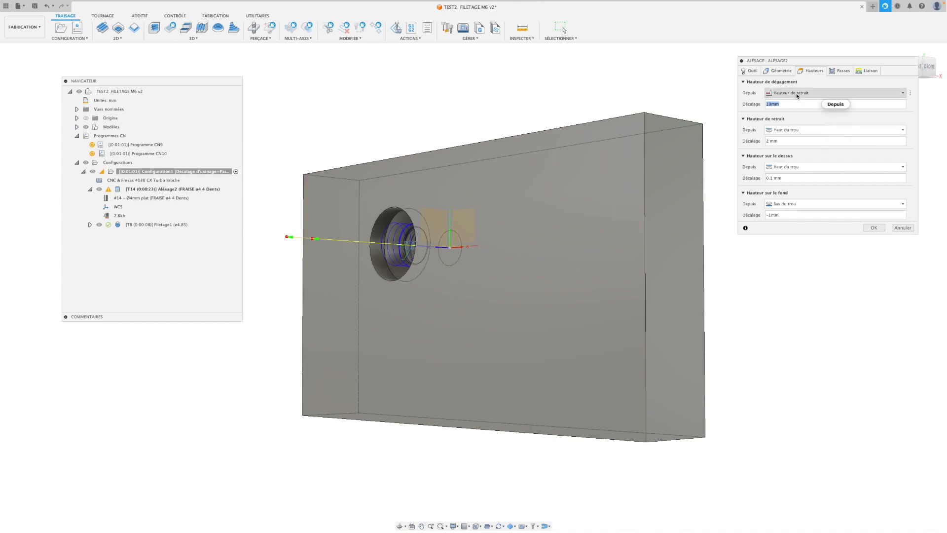
left_click_drag(773, 105, 766, 103)
type("-2")
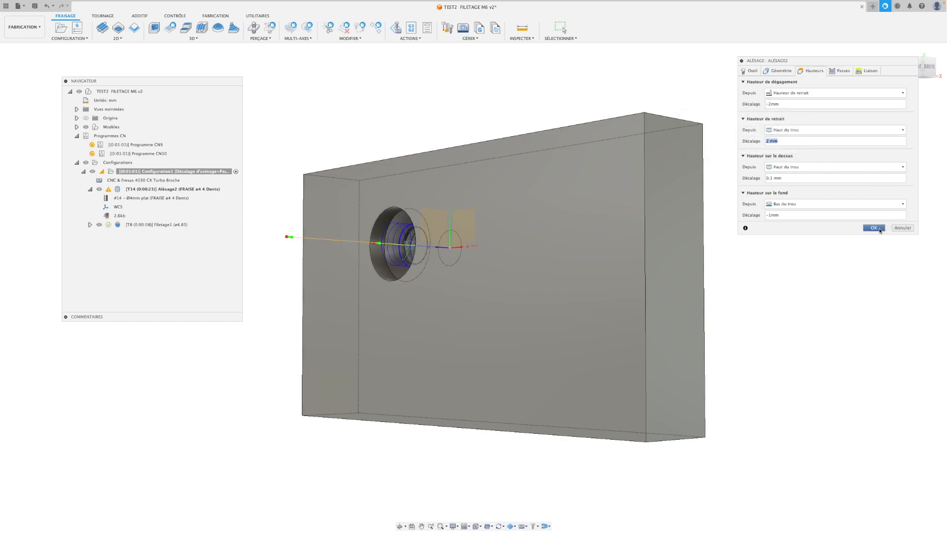
left_click(873, 228)
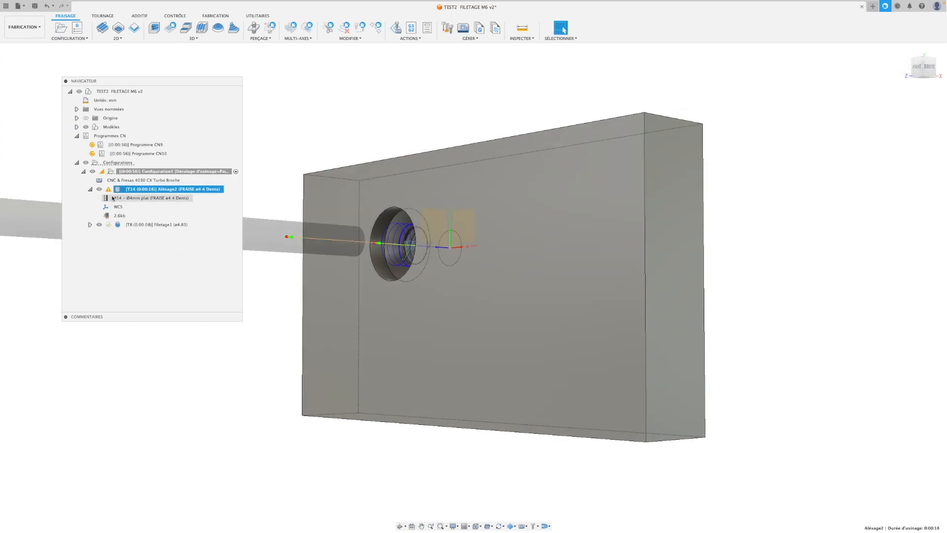
- Check the warning on the Alésage2 operation, set its clearance height offset to 10 mm, and accept the settings
mouse_move(110, 192)
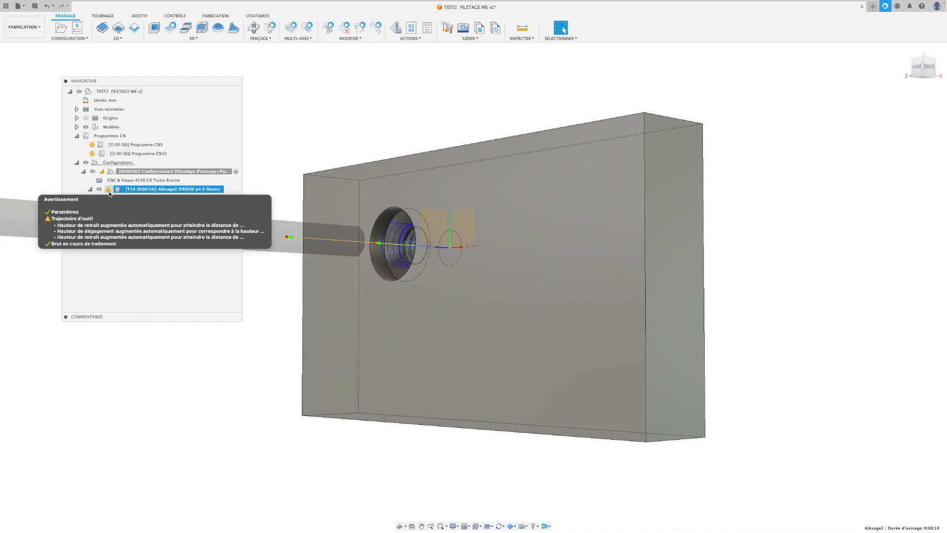
double_click(123, 189)
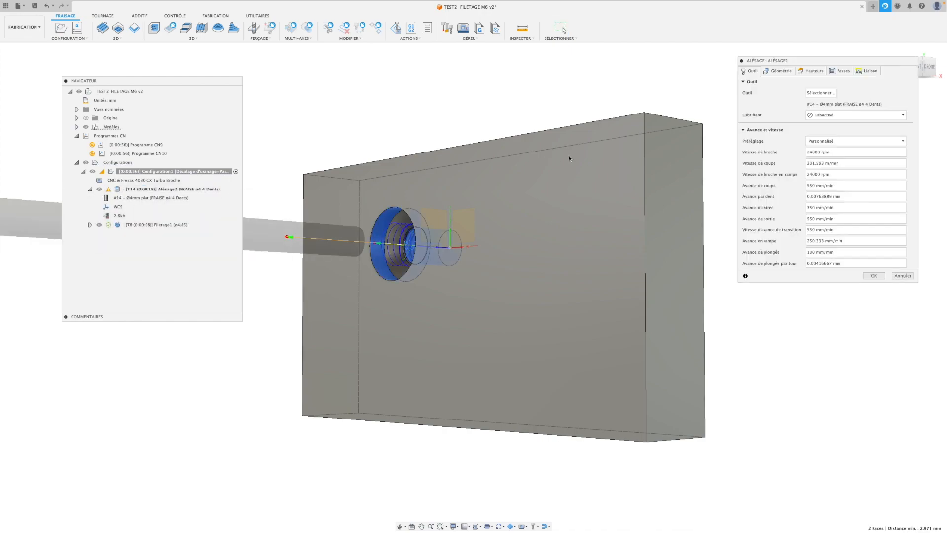
left_click(812, 72)
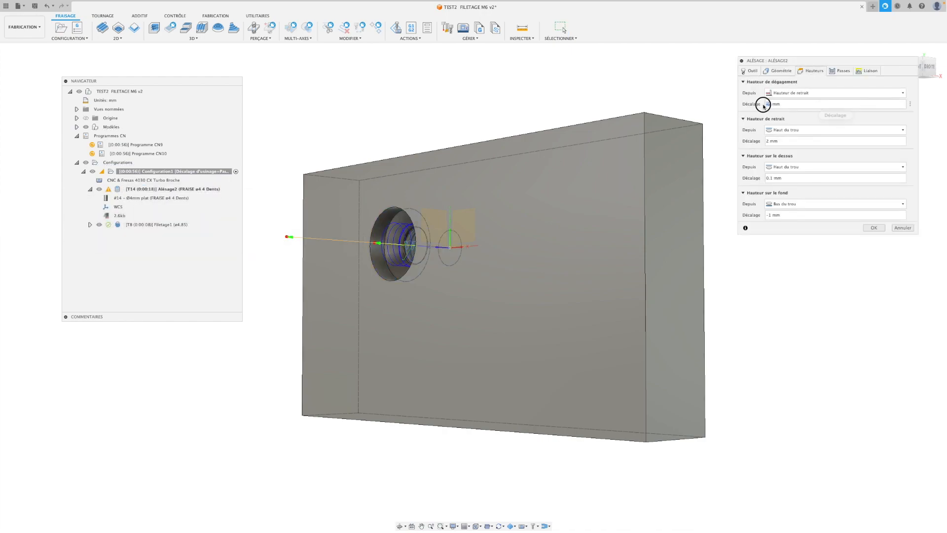
type("10")
key("Tab")
left_click(874, 228)
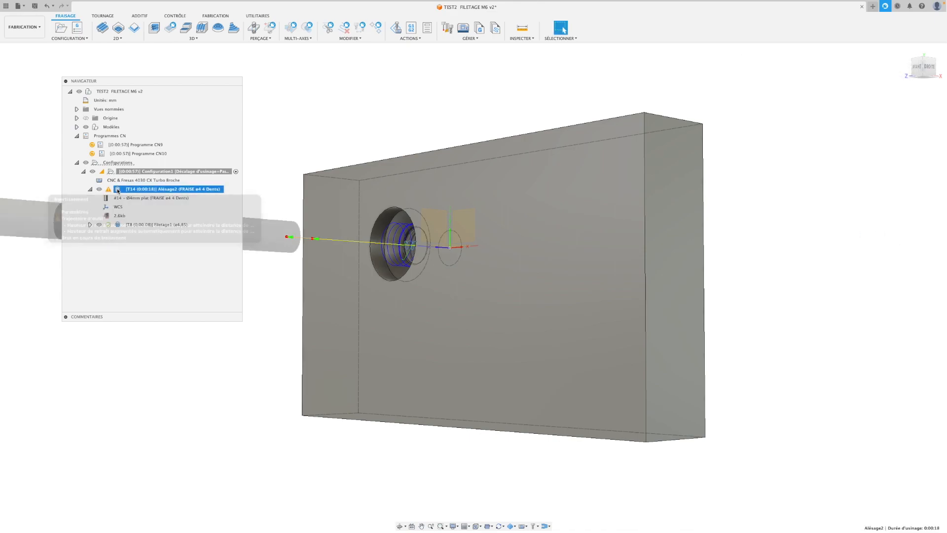
- Edit Alésage2 to reference its retract height to Dessus du brut with a 5 mm offset, and accept the settings
double_click(119, 191)
left_click(811, 71)
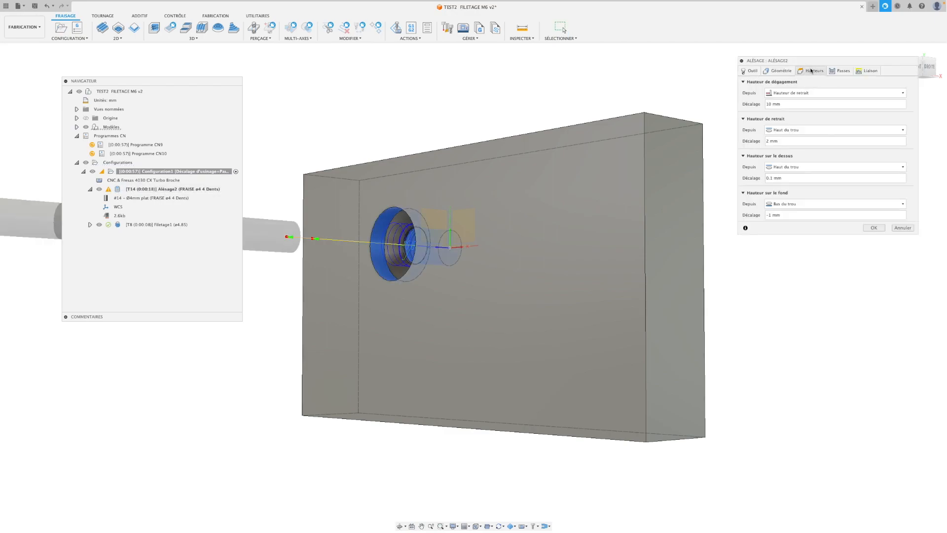
left_click(787, 130)
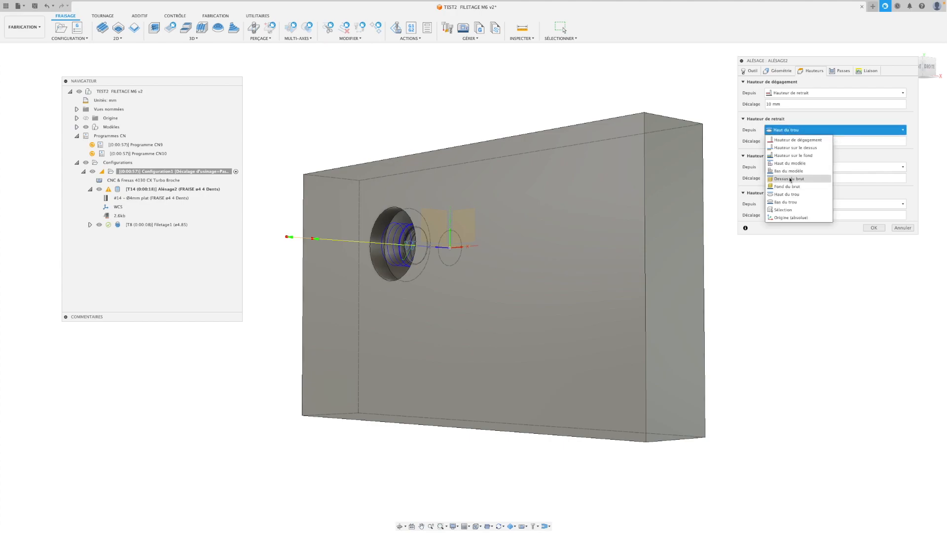
left_click(791, 179)
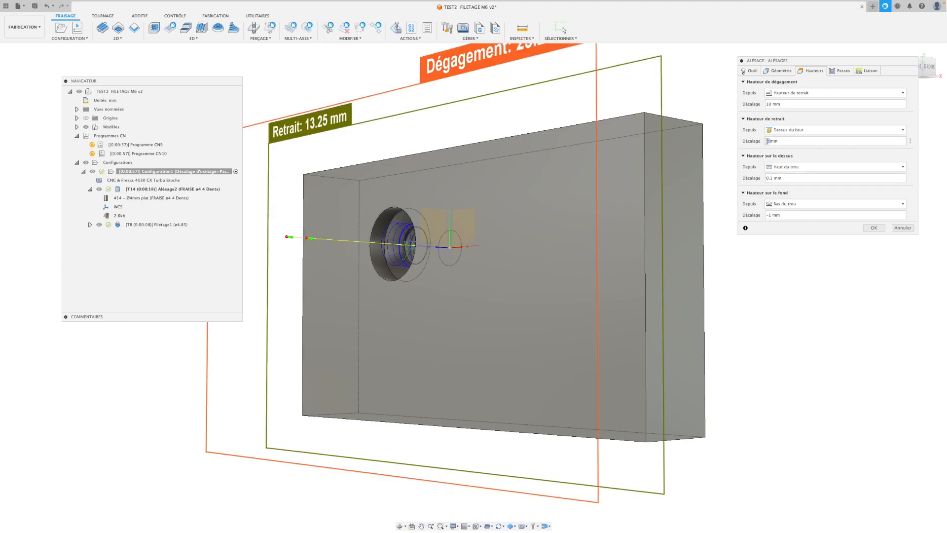
key("BackSpace")
type("5")
key("Tab")
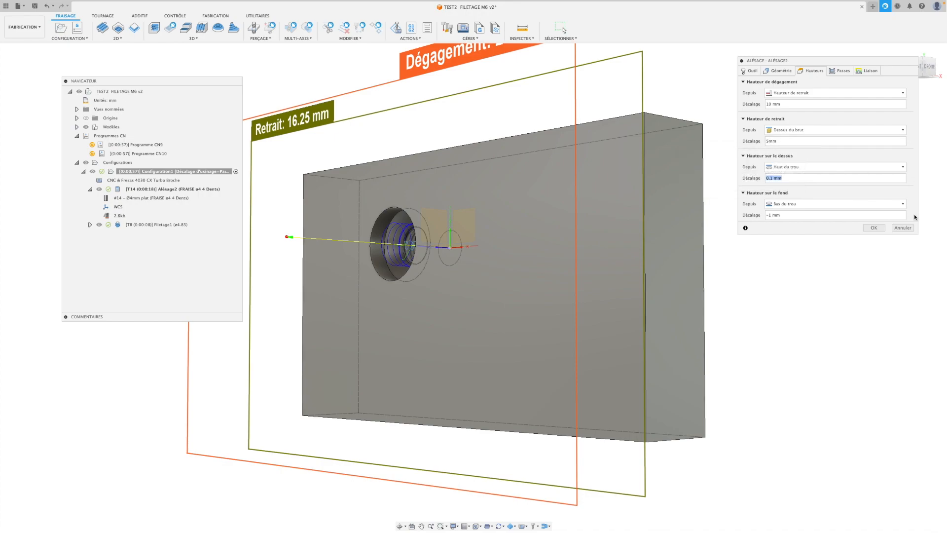
left_click(882, 228)
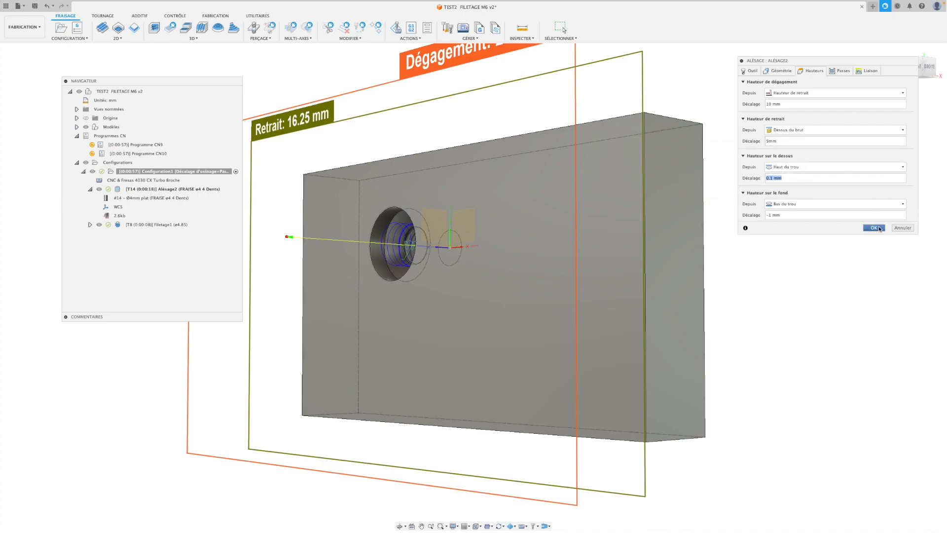